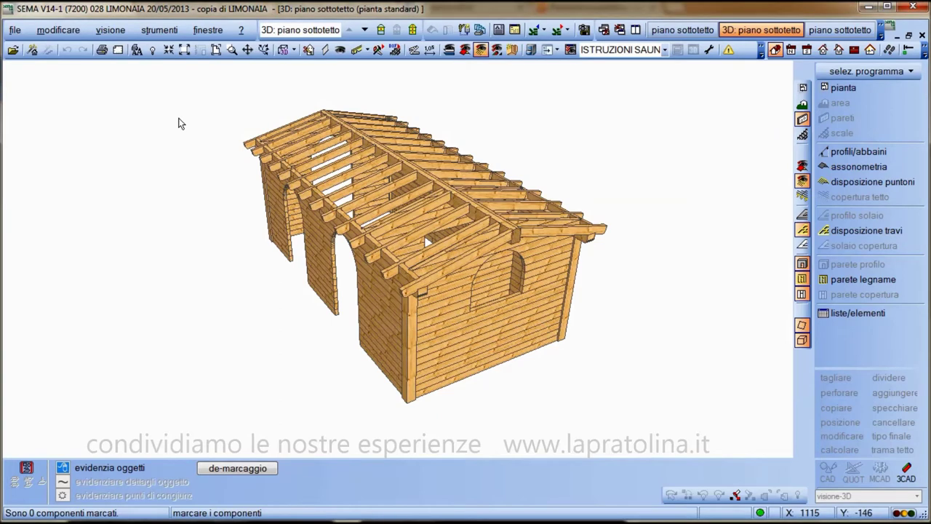
- Open the saved projects list, including LIMONAIA, and start a new construction project numbered 050
click(13, 50)
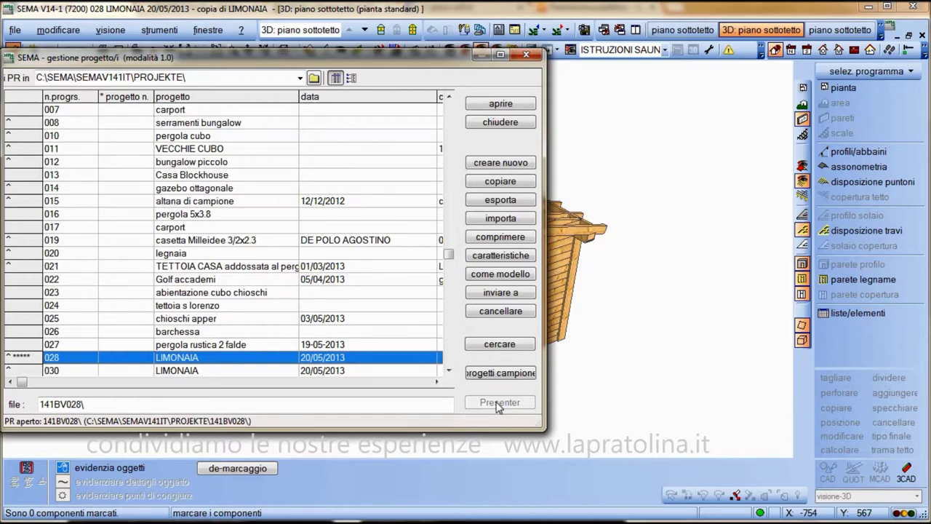
click(511, 164)
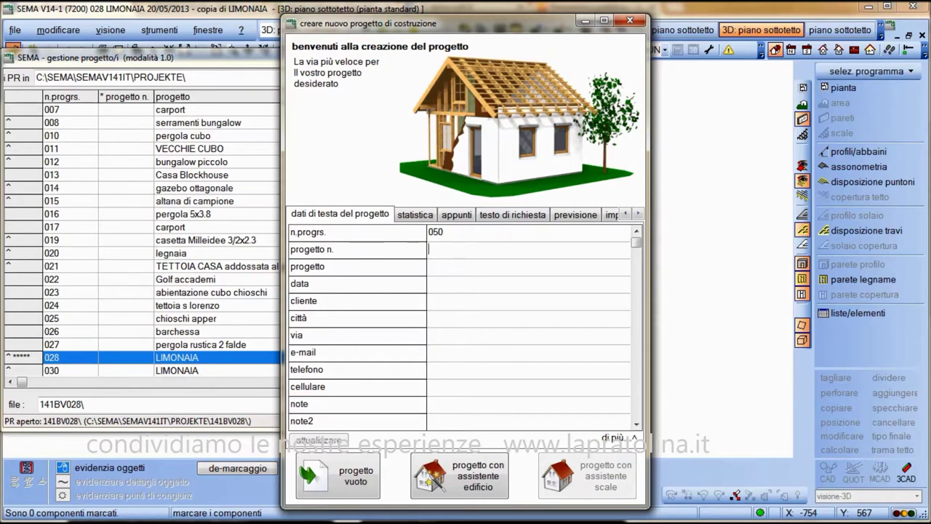
- Create an empty project with number 10 and the name 'casa'
text(10)
click(435, 269)
text(casa)
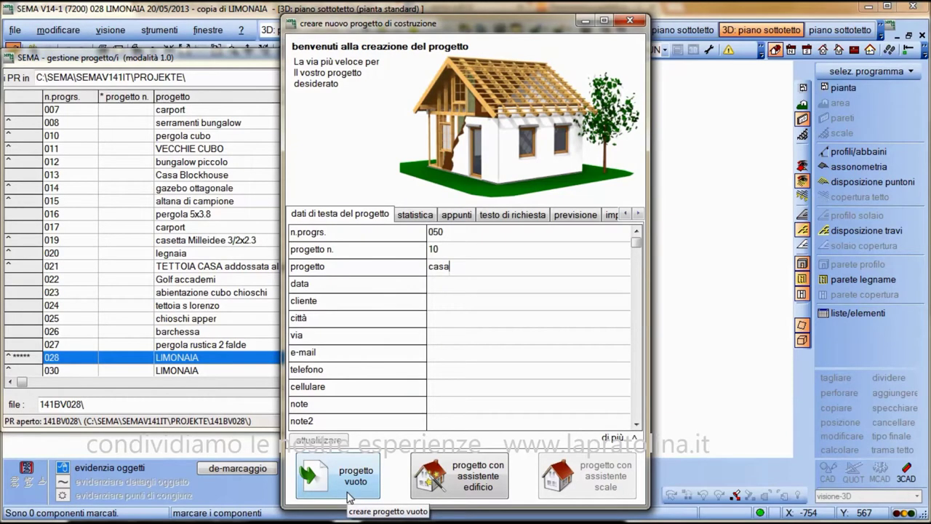
click(347, 495)
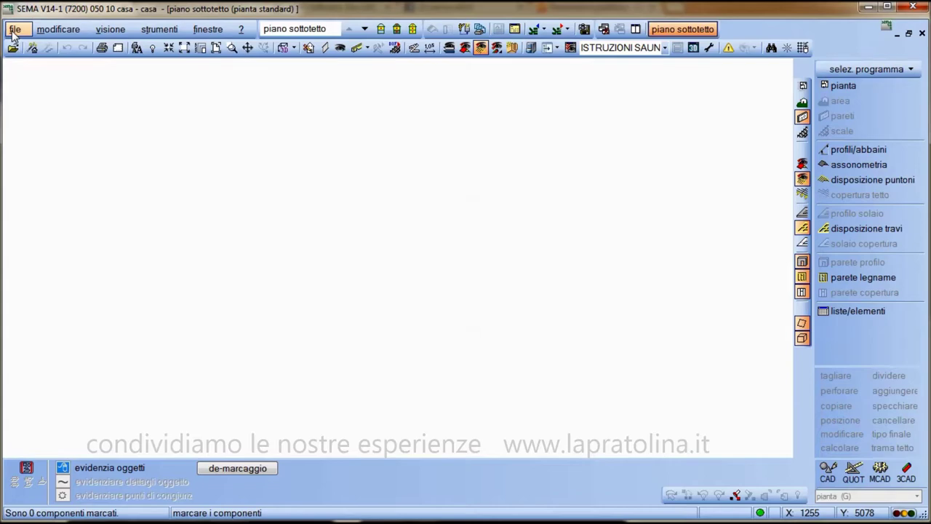
click(14, 30)
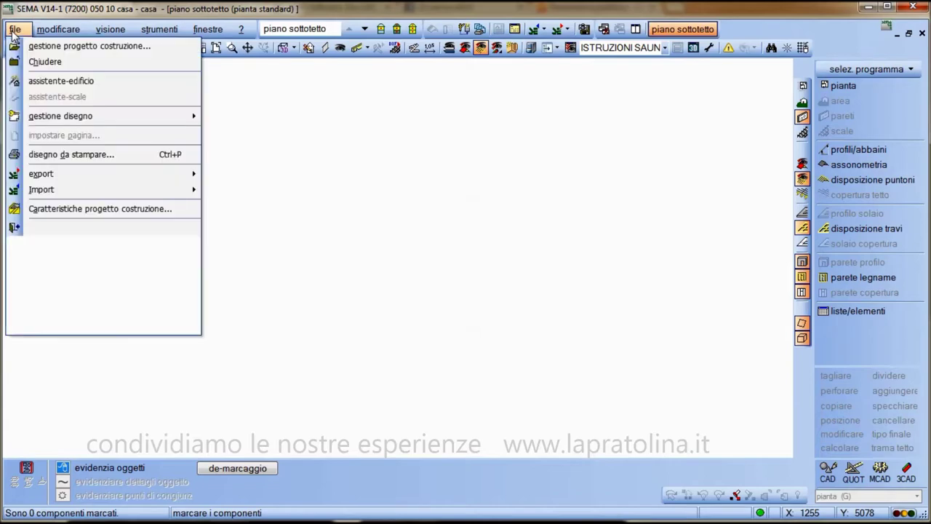
click(91, 210)
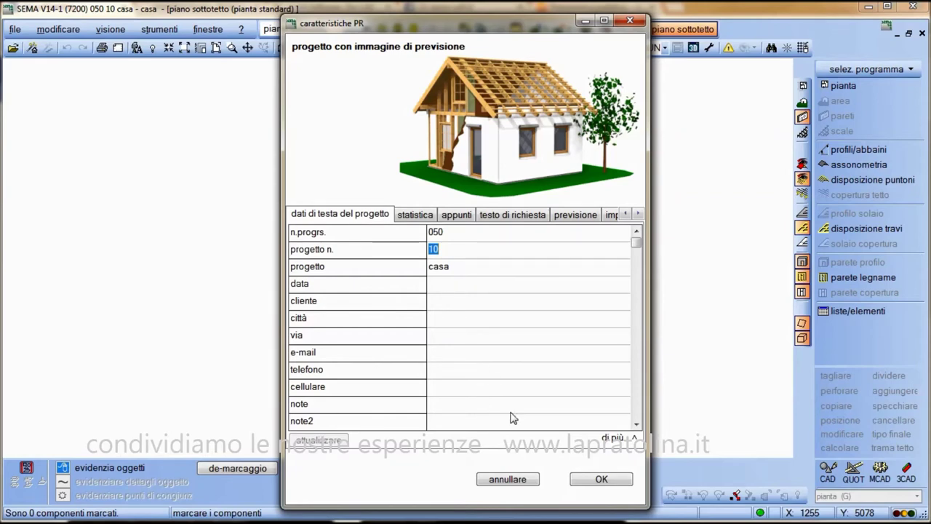
click(592, 482)
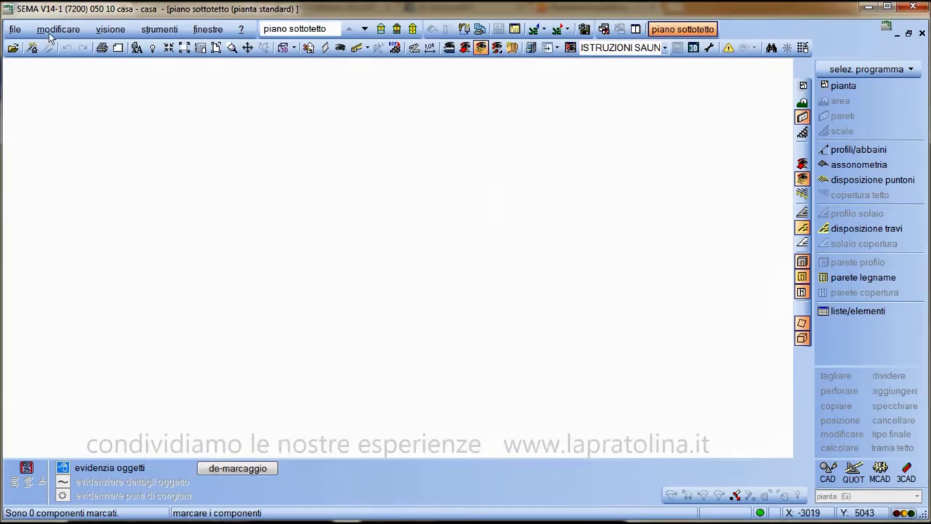
click(22, 32)
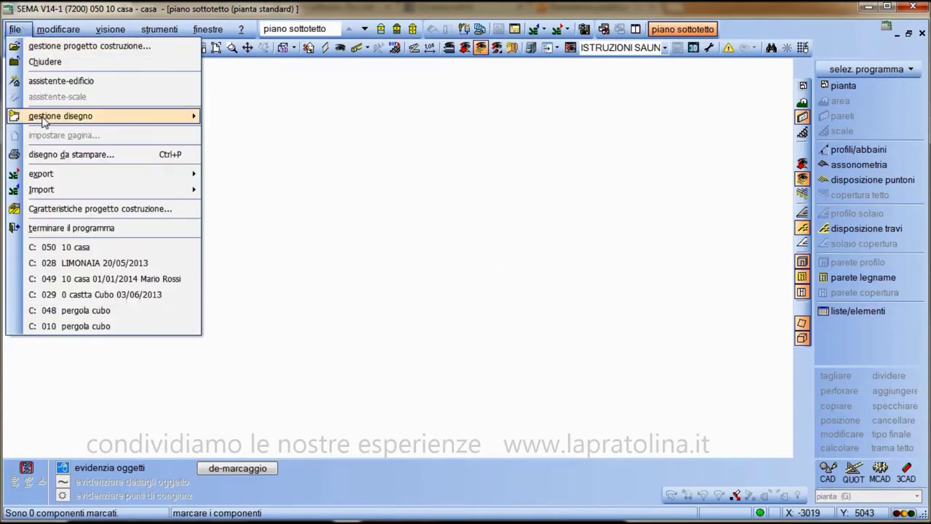
click(709, 50)
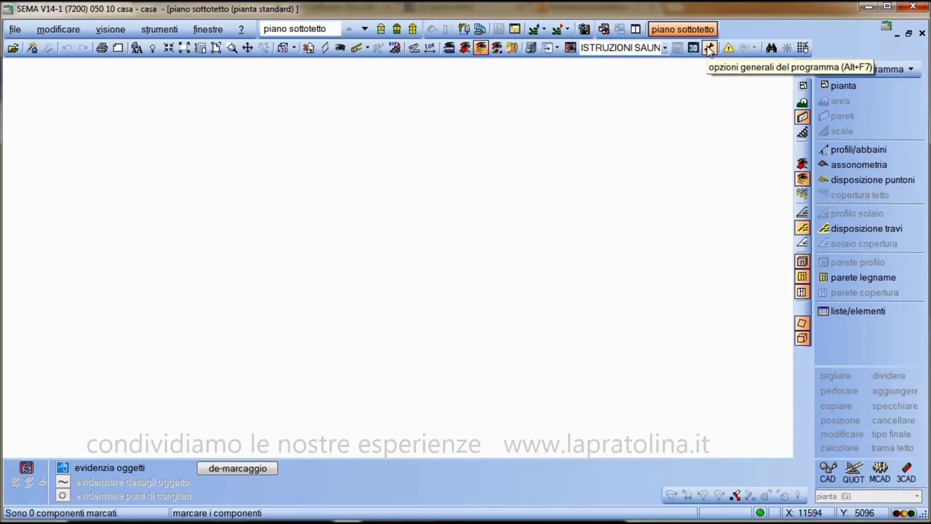
click(709, 48)
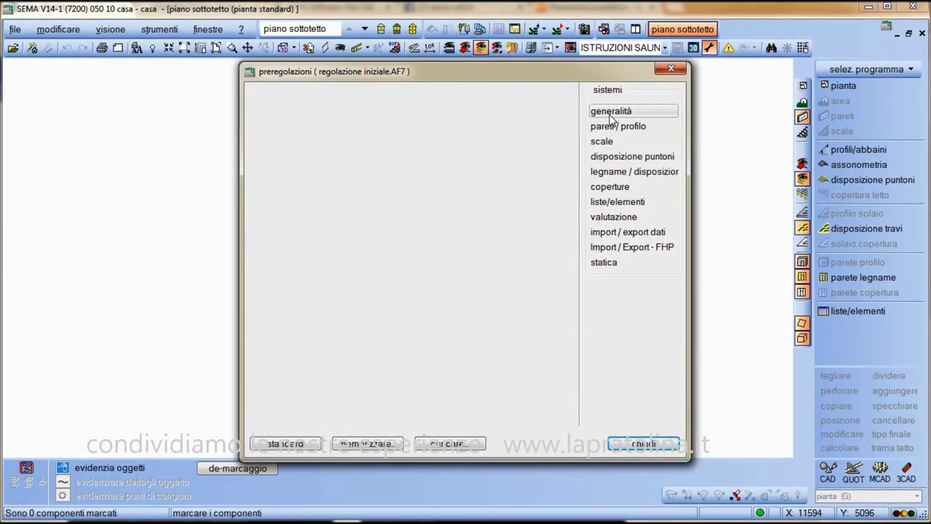
click(611, 113)
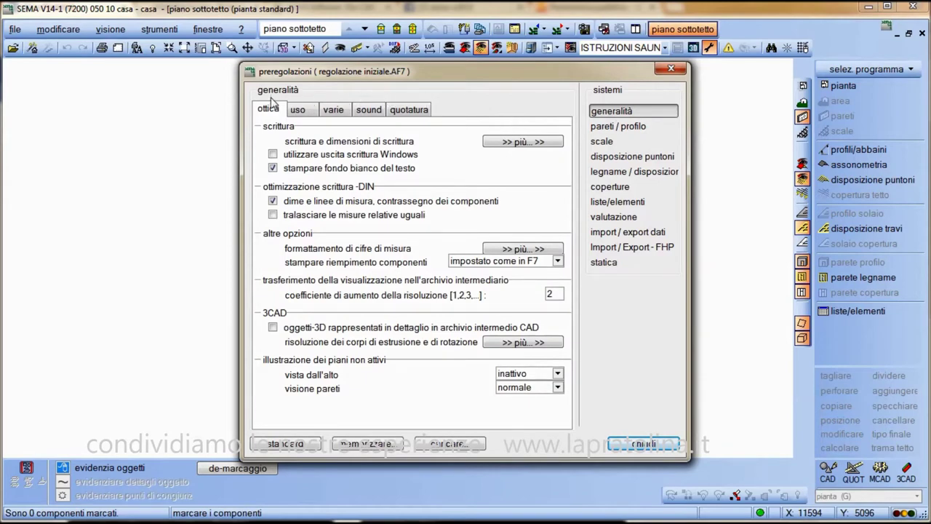
click(304, 114)
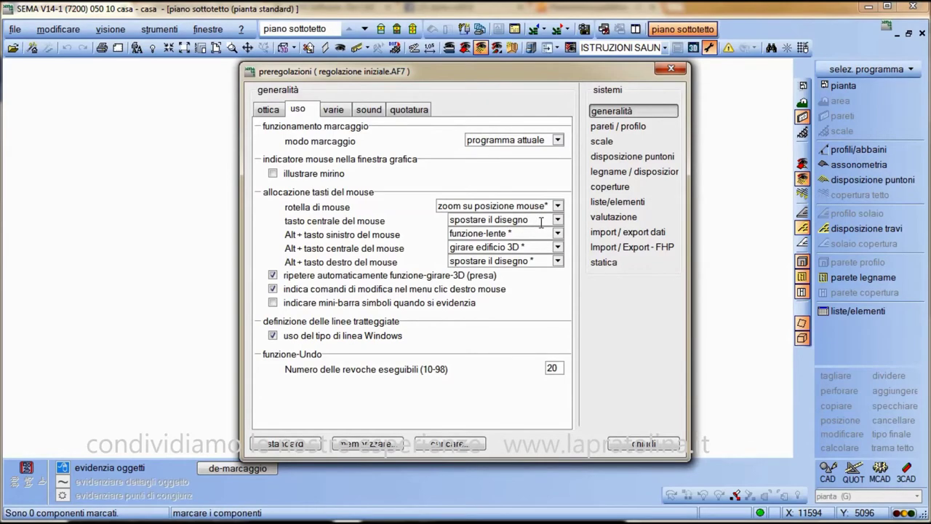
click(407, 111)
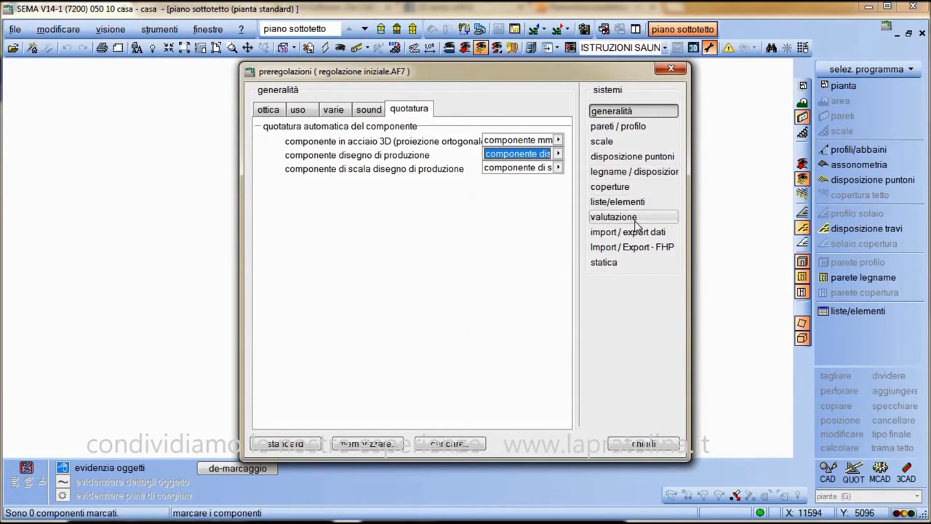
click(670, 70)
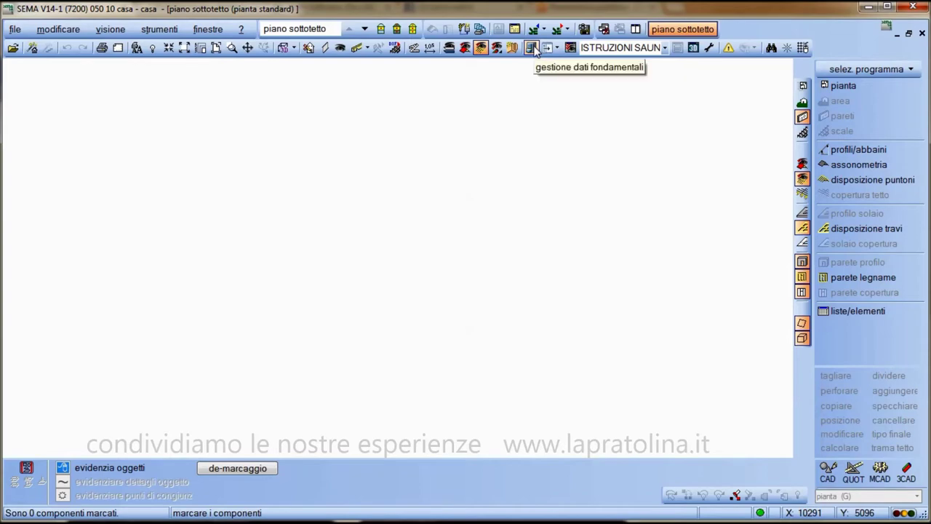
click(532, 47)
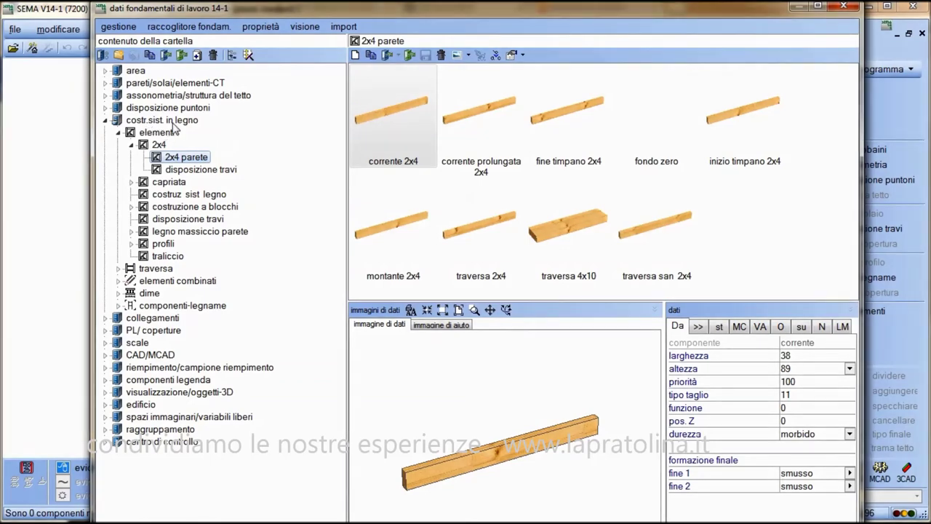
- View the corrente 2x4 nesting parameters, then browse the tipo1, tipo2 kitchen and children's wardrobe objects
click(375, 121)
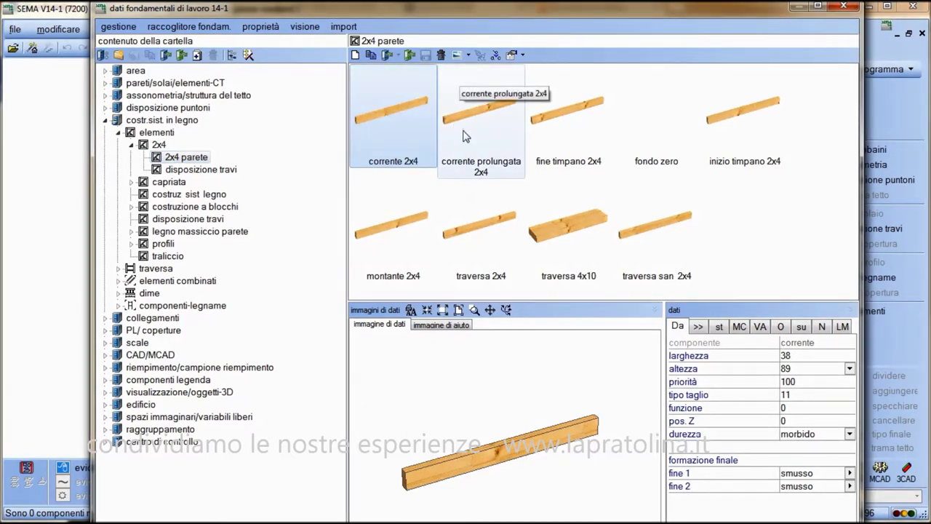
click(821, 327)
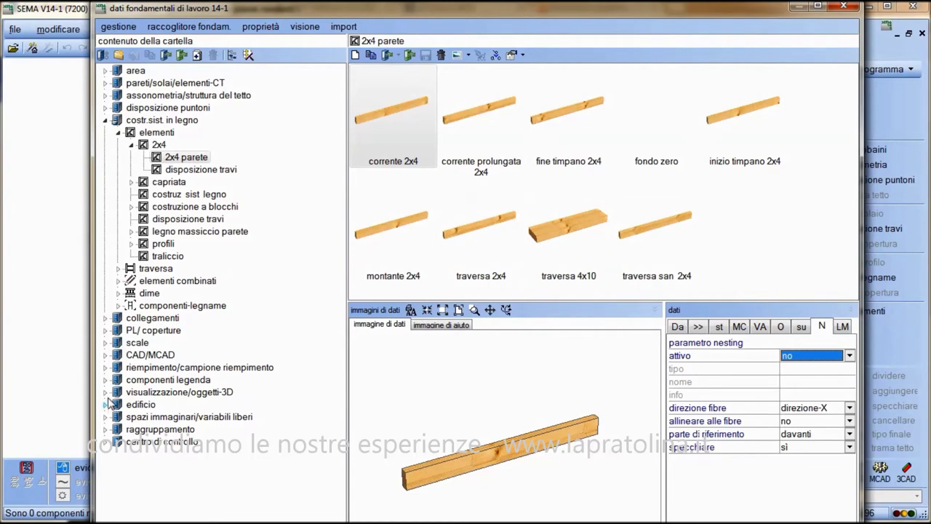
click(105, 392)
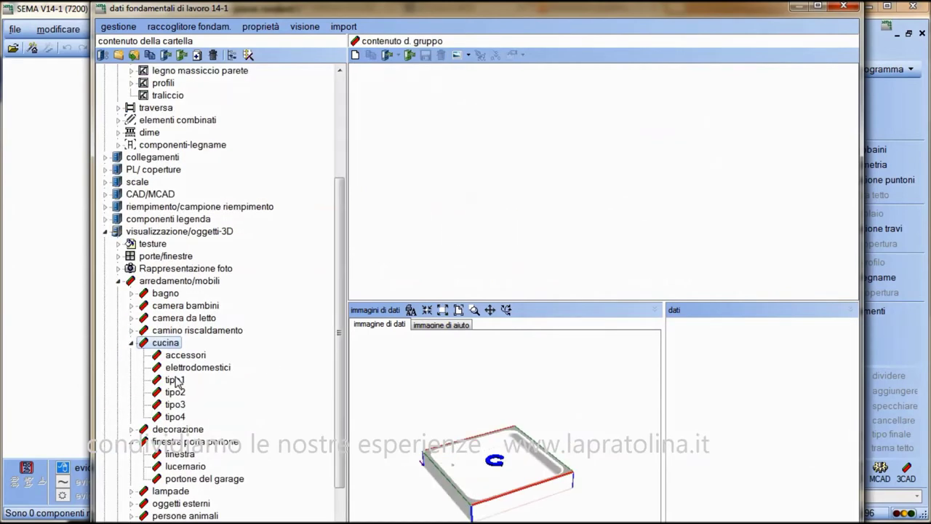
click(175, 379)
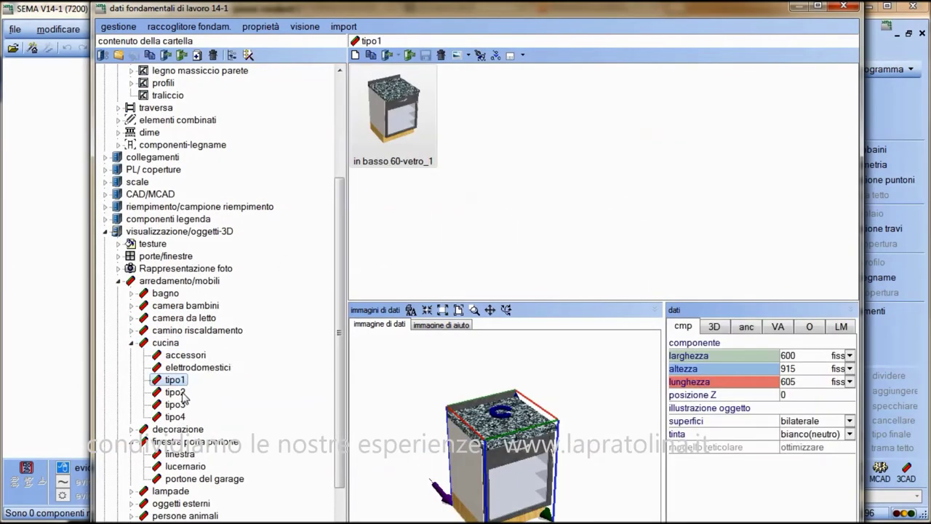
click(176, 392)
click(177, 320)
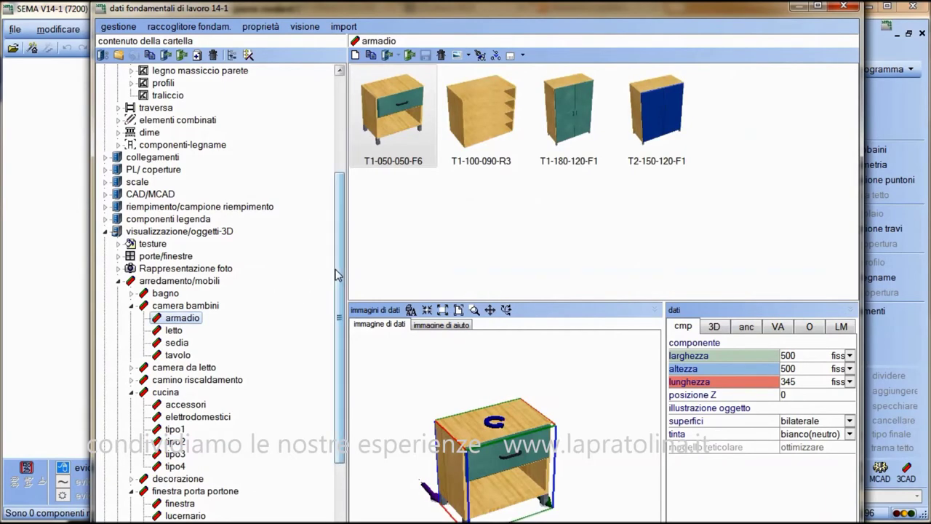
- Browse the muro wall textures and the metallo metal textures
click(118, 243)
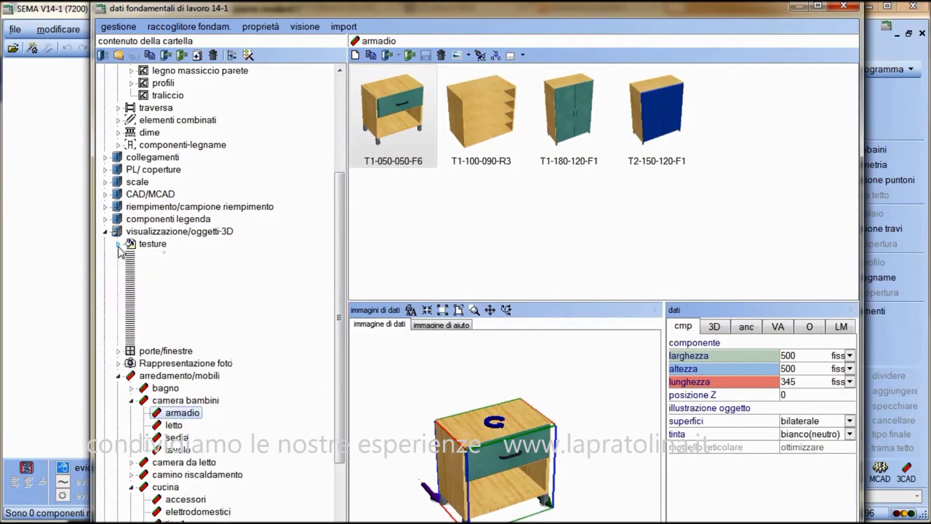
click(162, 368)
click(166, 356)
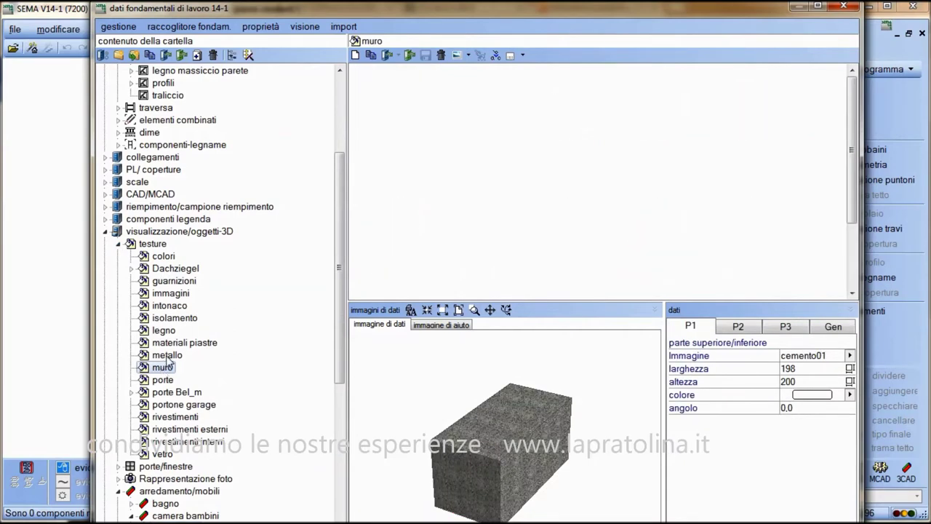
scroll(333, 277, down, 10)
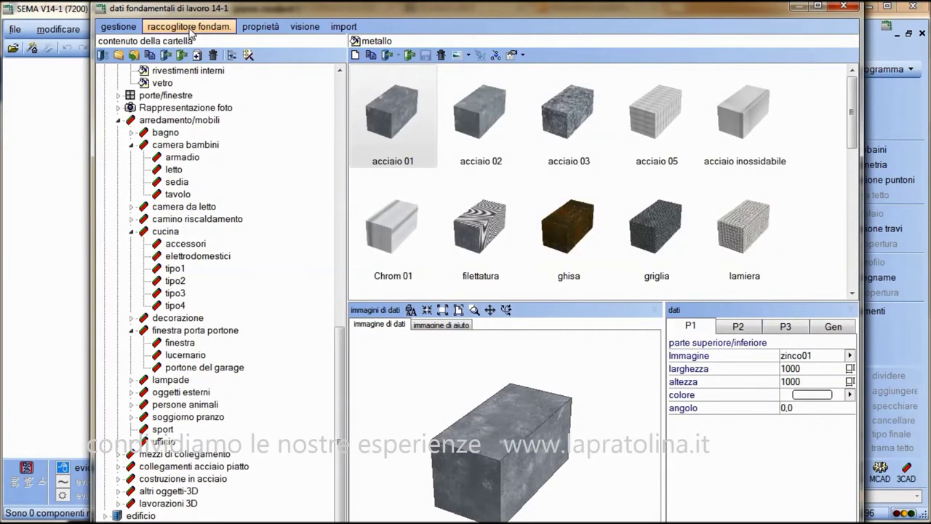
- Load the LA PRATOLINA_121_000 base data set
click(190, 33)
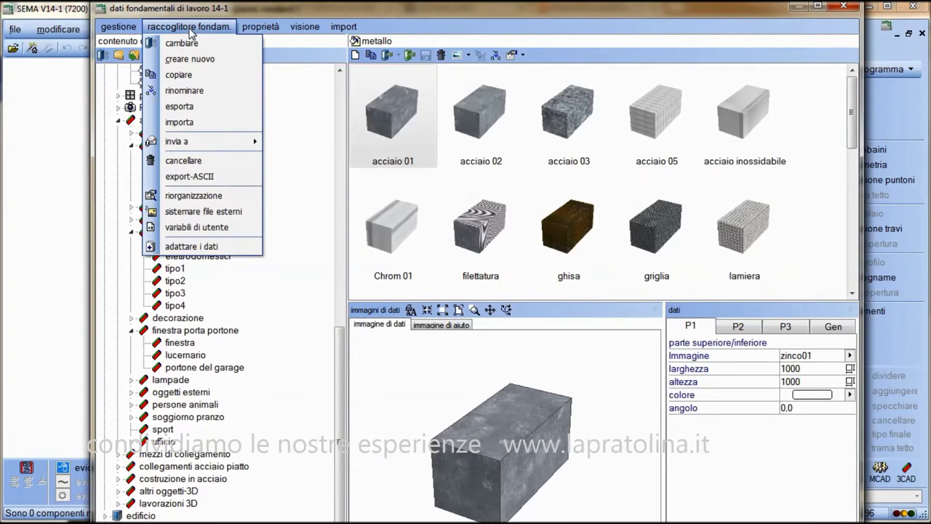
click(188, 44)
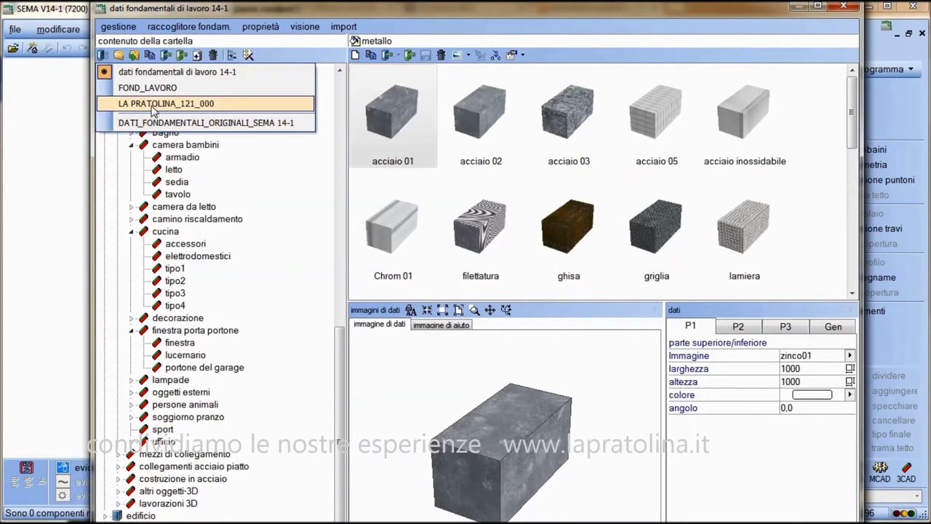
click(153, 107)
- Browse the Rustica window and door components and select the perlinato avorio texture
click(104, 207)
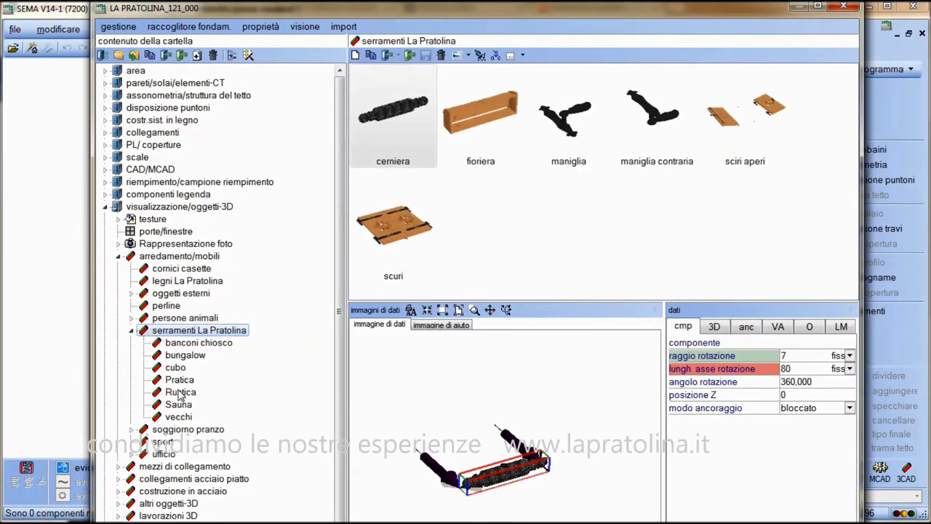
click(181, 393)
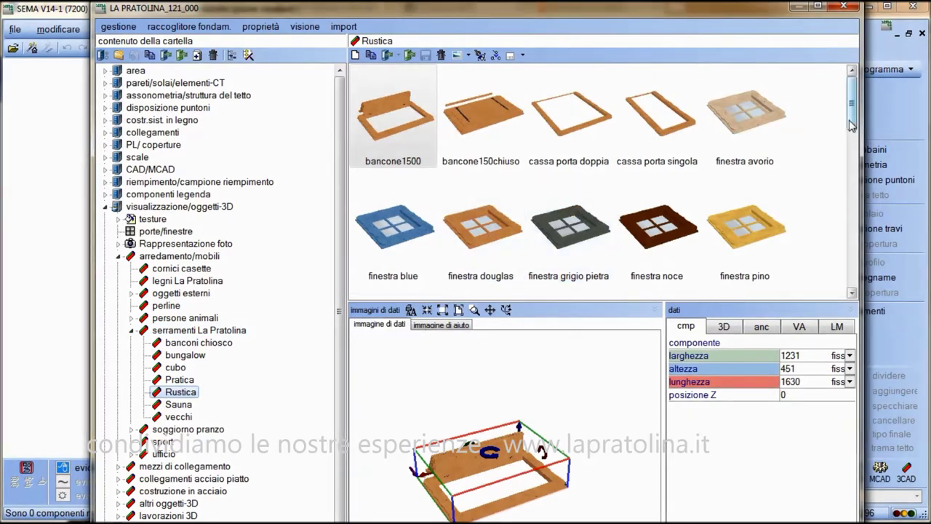
scroll(800, 160, down, 3)
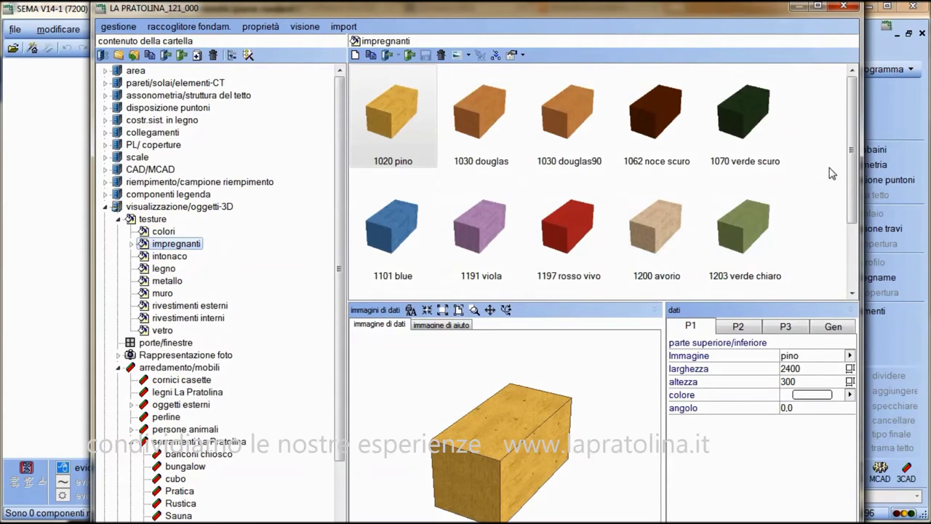
scroll(849, 240, down, 2)
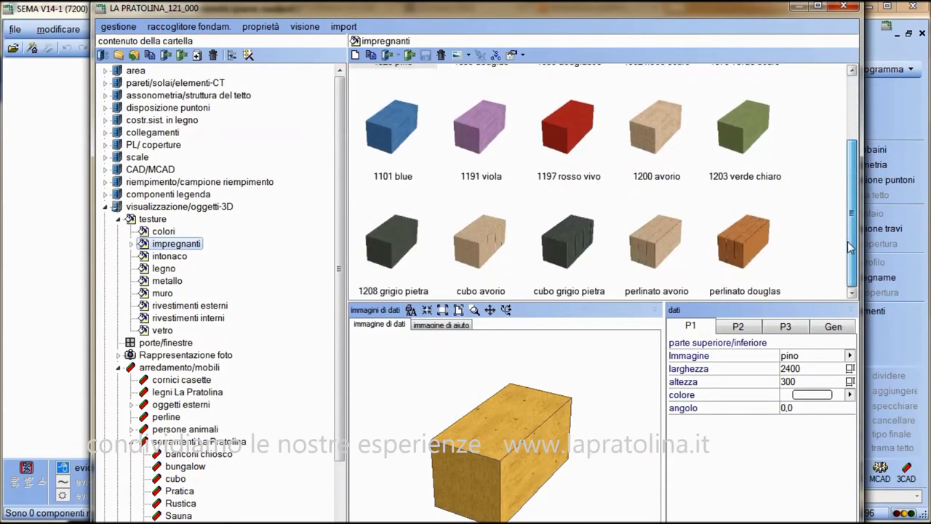
click(678, 195)
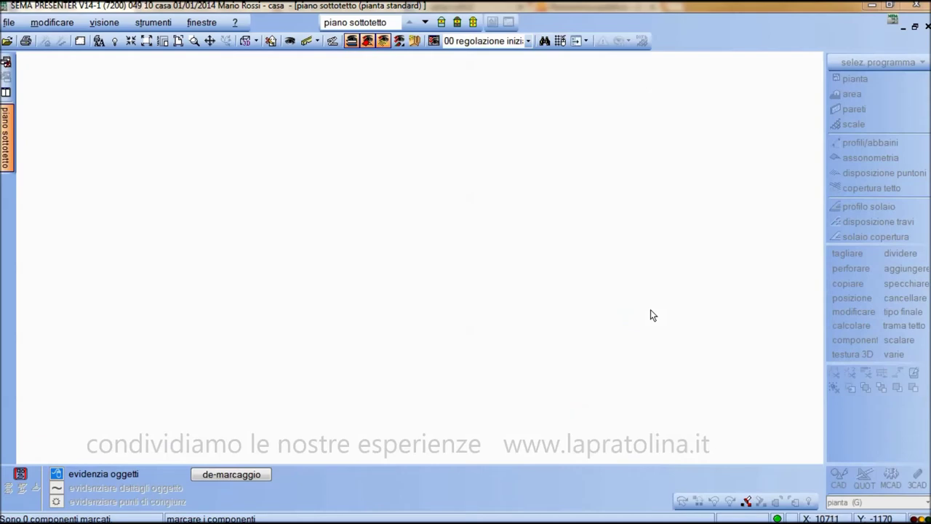
- Load the copy of LIMONAIA and show the shed as a 3D model
click(7, 42)
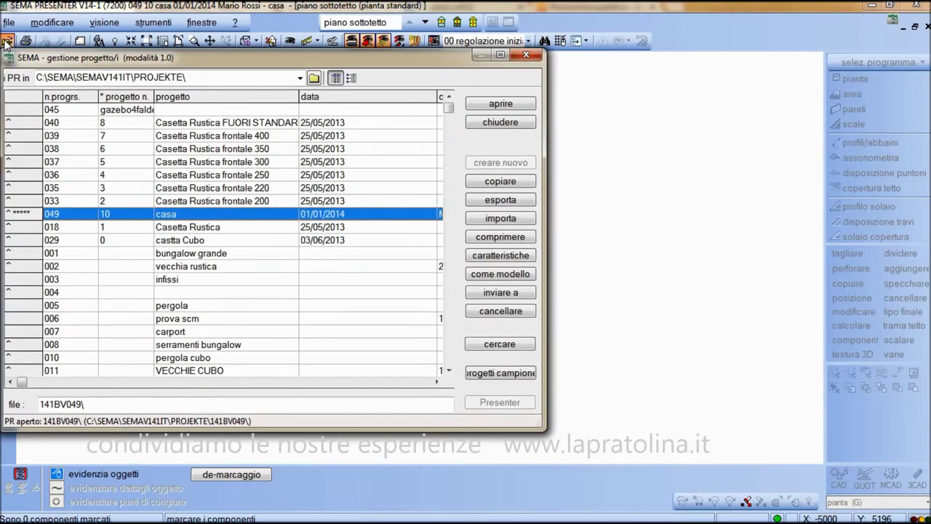
drag(449, 108, 445, 187)
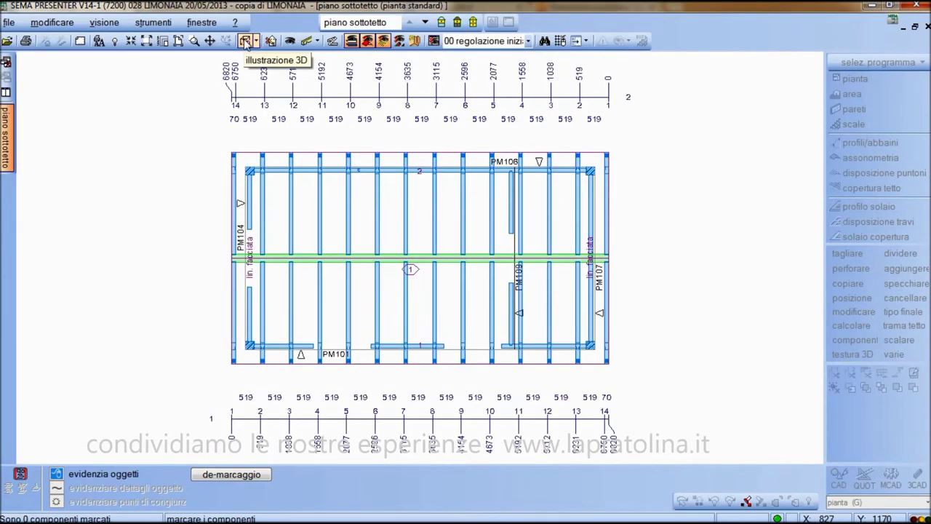
click(246, 41)
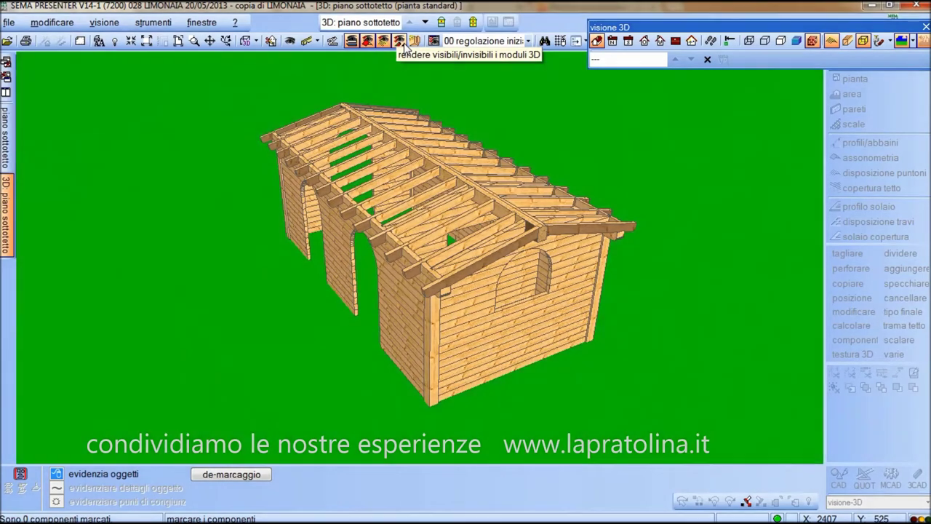
- Toggle the 3D machining display, then hide and reshow the roof timbers
click(402, 43)
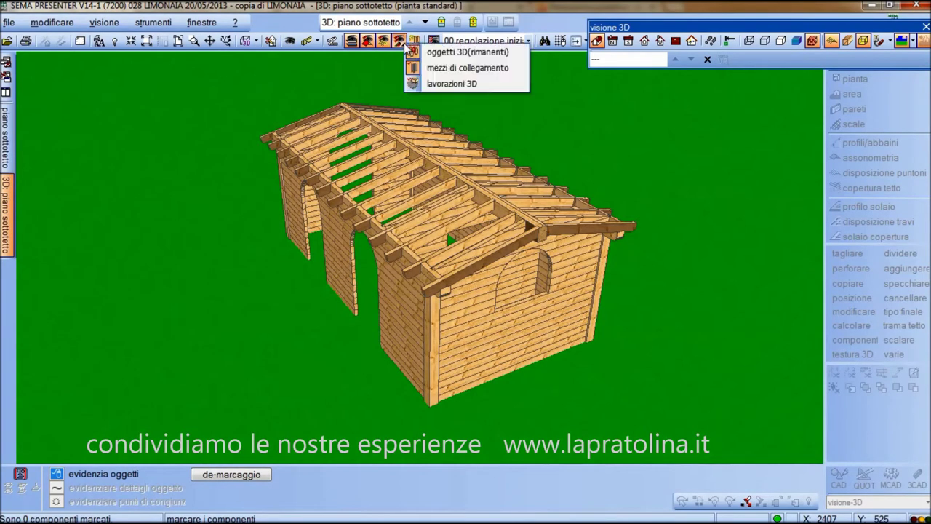
click(430, 82)
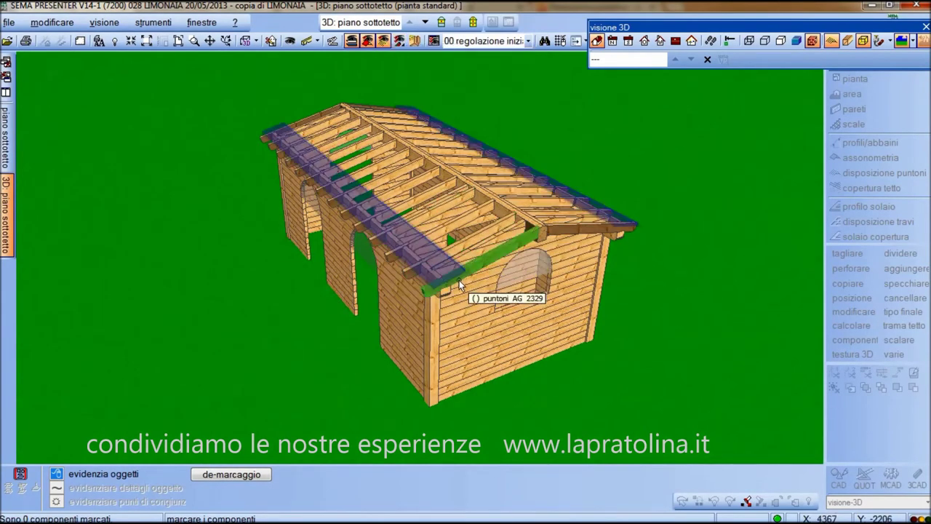
click(383, 41)
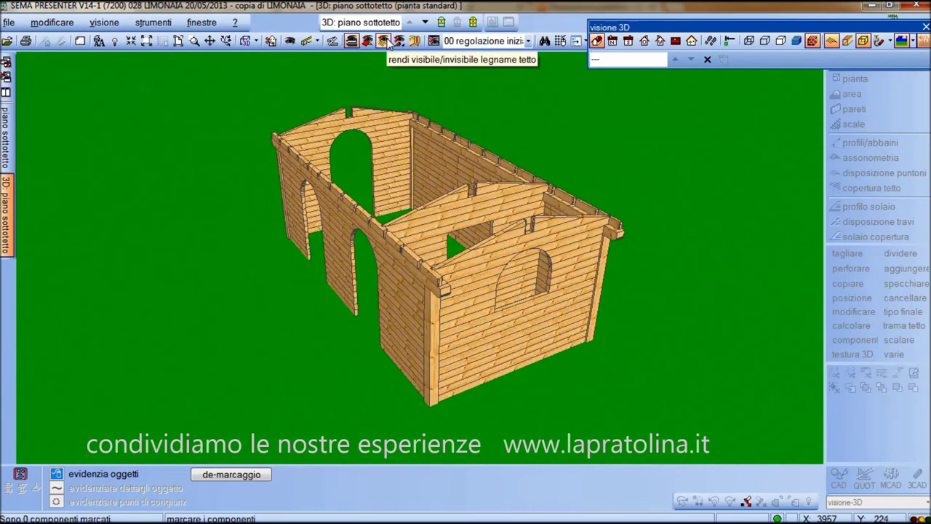
click(384, 42)
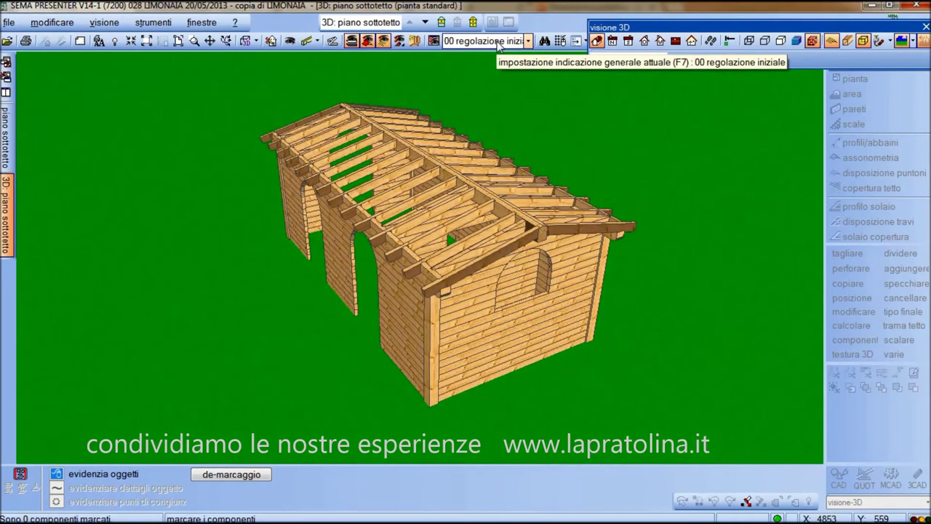
click(498, 46)
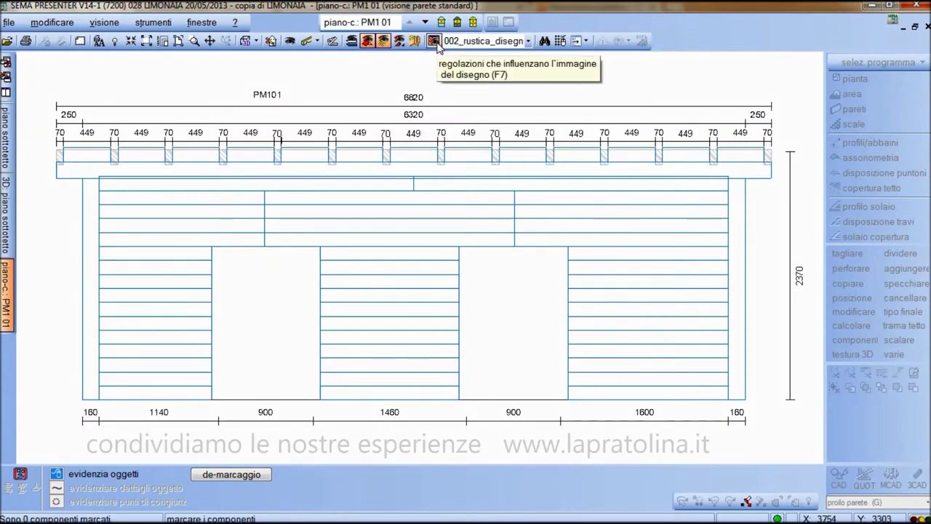
- Review the 002_rustica_disegno preset's general beam-layout settings, then close them
click(434, 41)
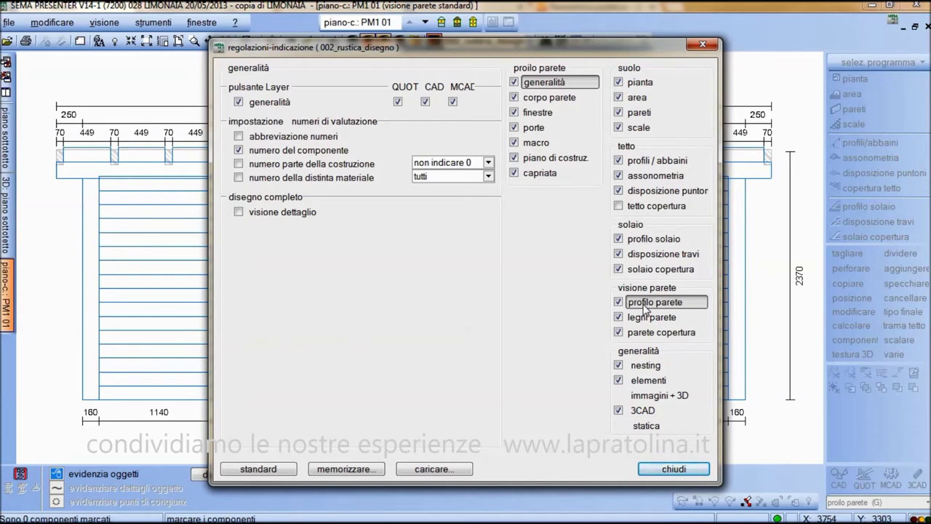
click(652, 253)
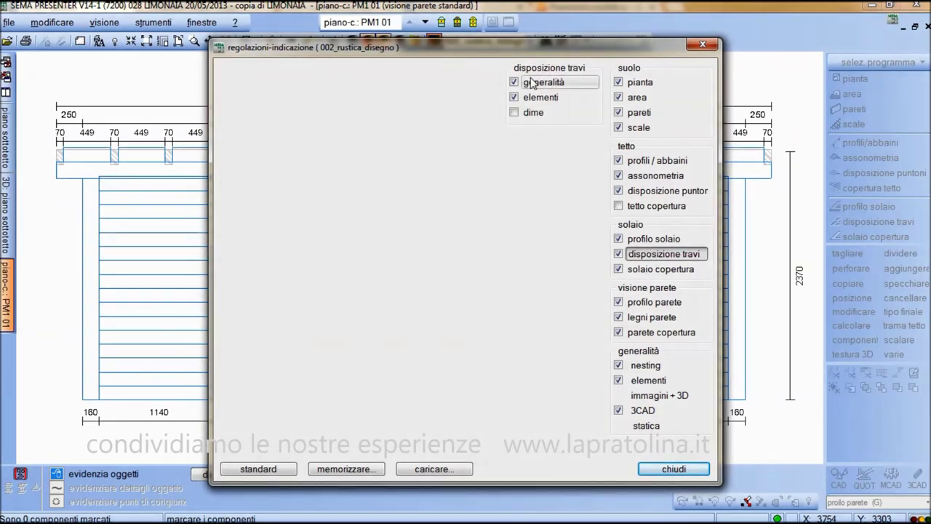
click(531, 83)
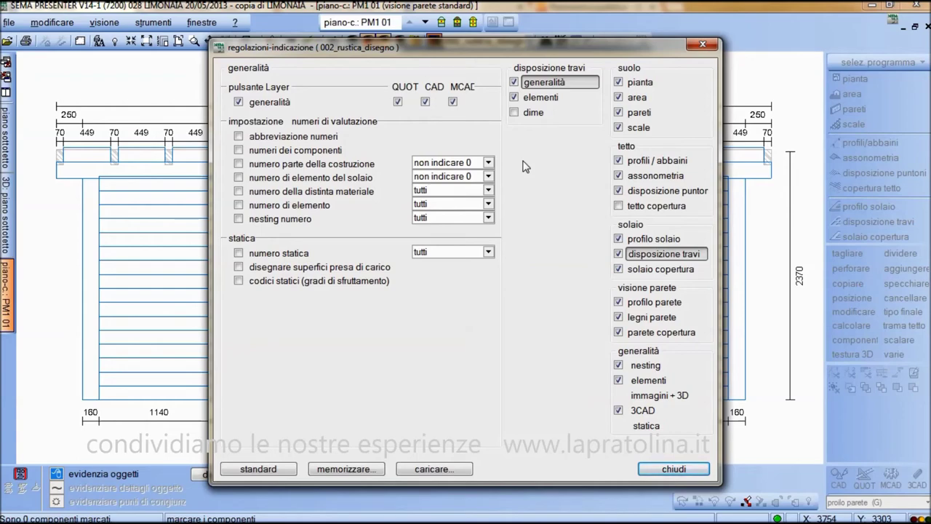
key(Return)
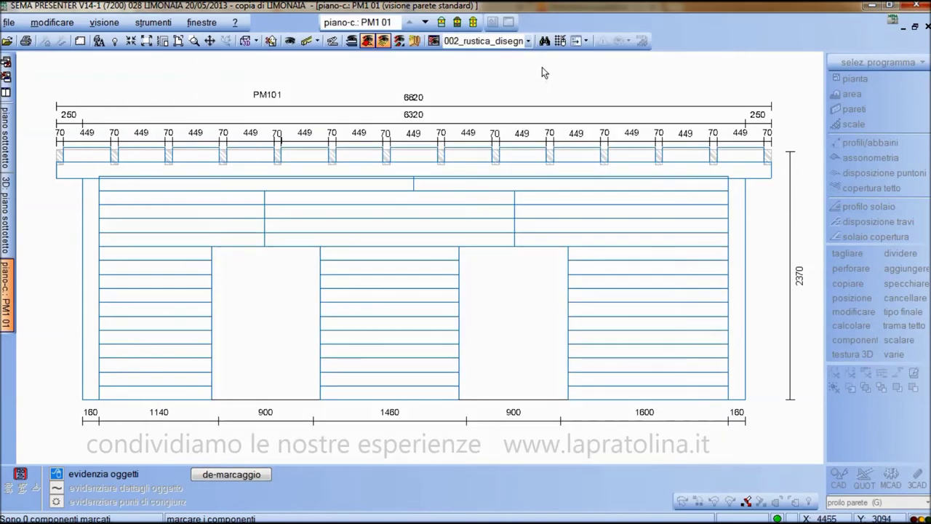
click(528, 41)
- Try the 00 regolazione iniziale and 001stampa cubo presets, returning to 00 regolazione iniziale
click(523, 56)
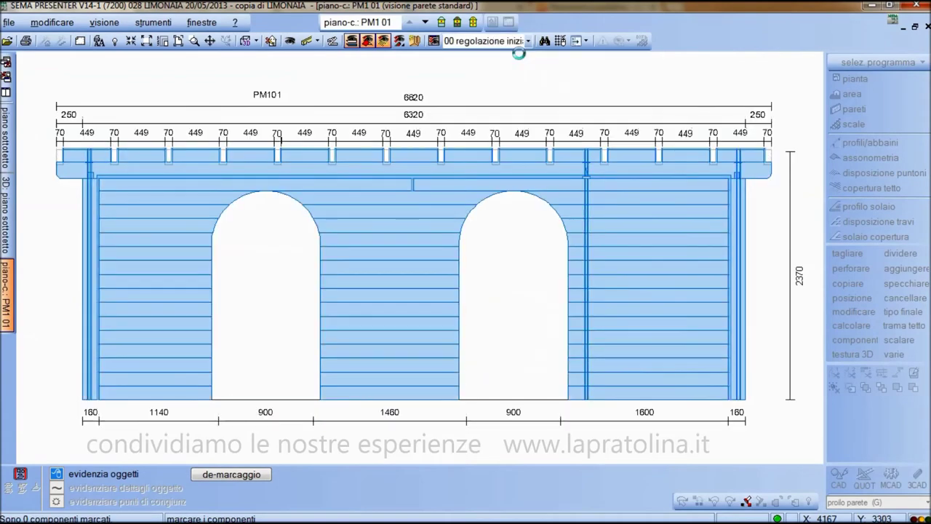
click(528, 41)
click(515, 67)
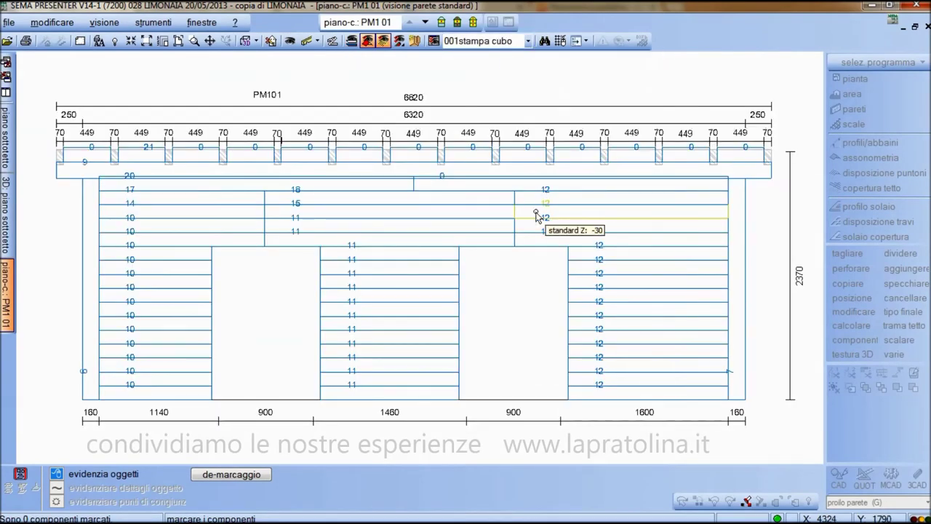
click(528, 40)
click(519, 56)
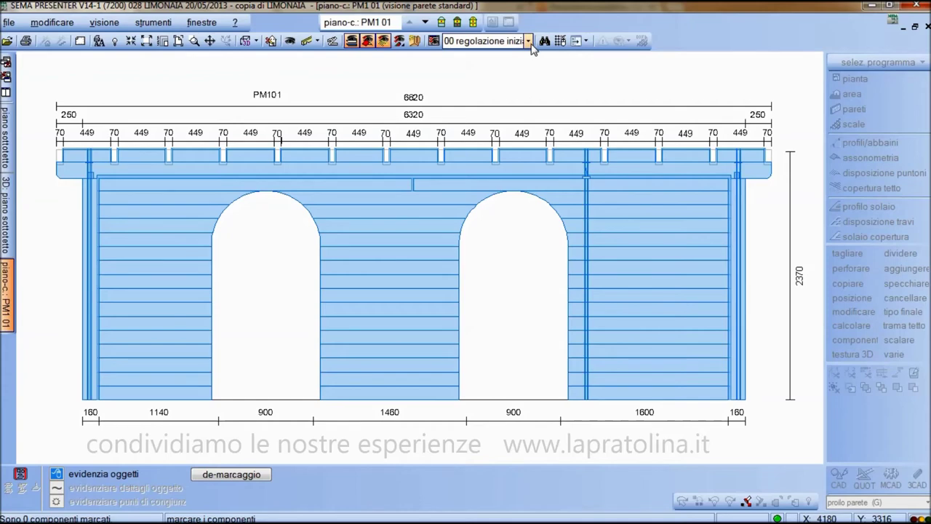
click(529, 41)
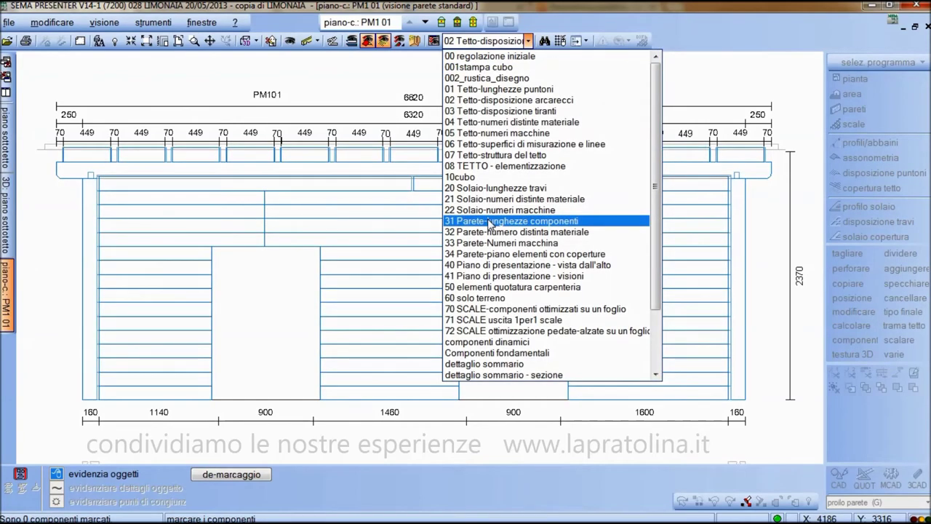
- Show component lengths, then apply preset 32 Parete-numero distinta materiale and review its settings
click(509, 220)
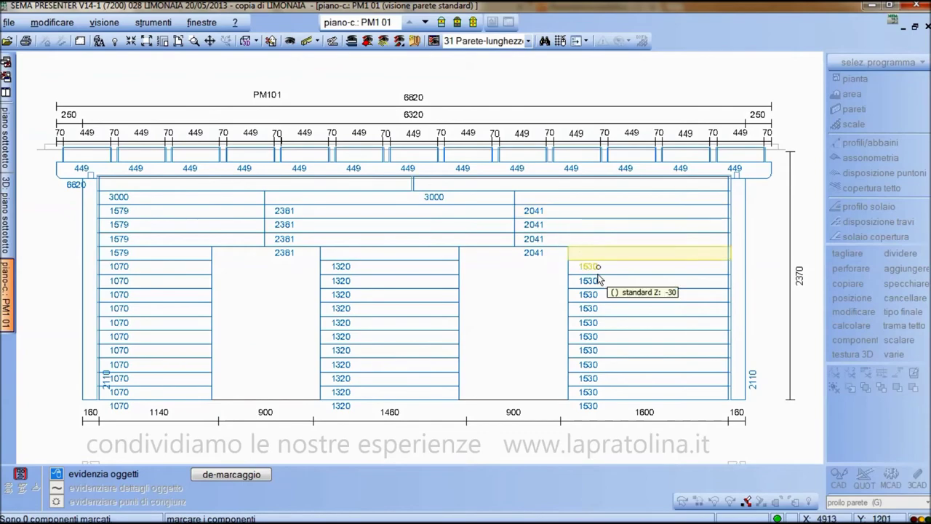
click(528, 42)
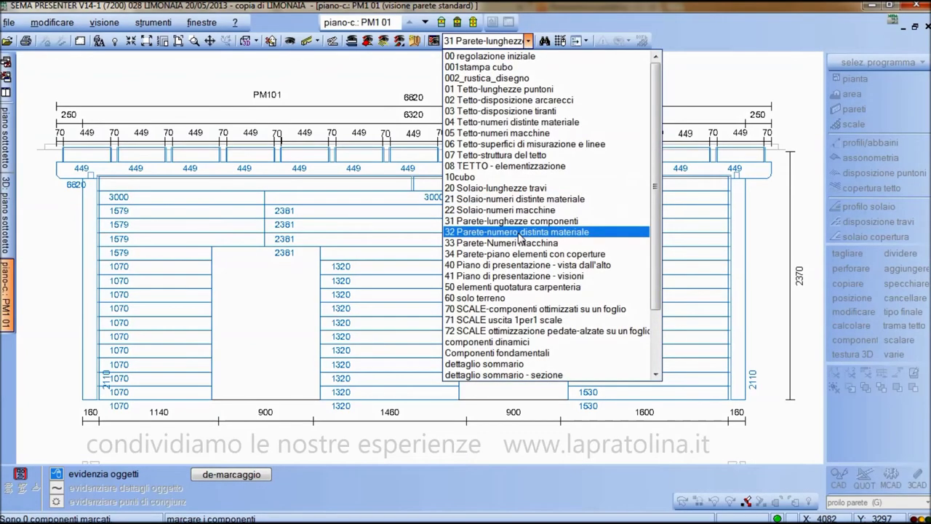
click(521, 232)
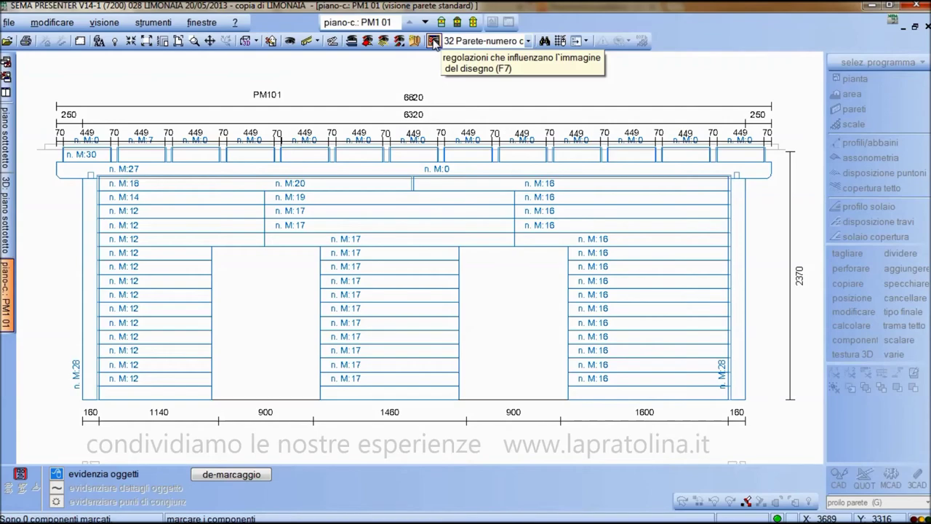
click(434, 41)
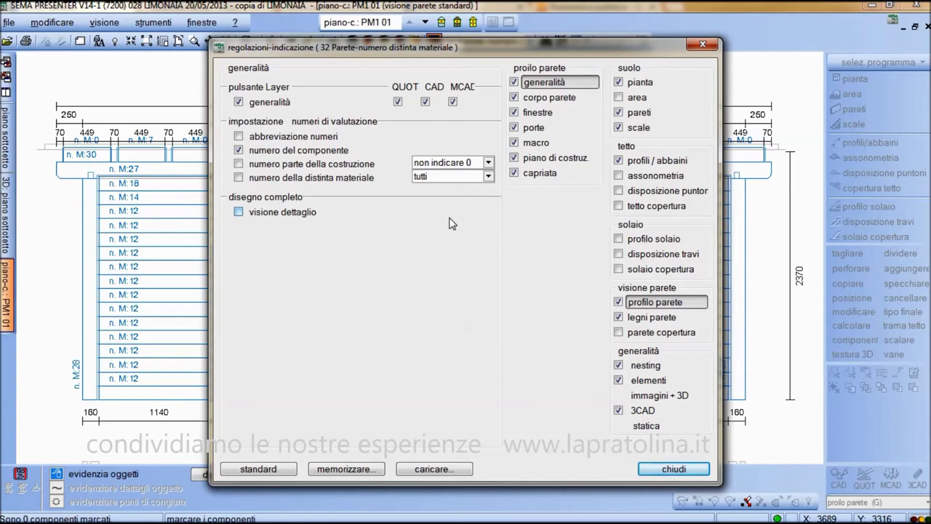
click(681, 469)
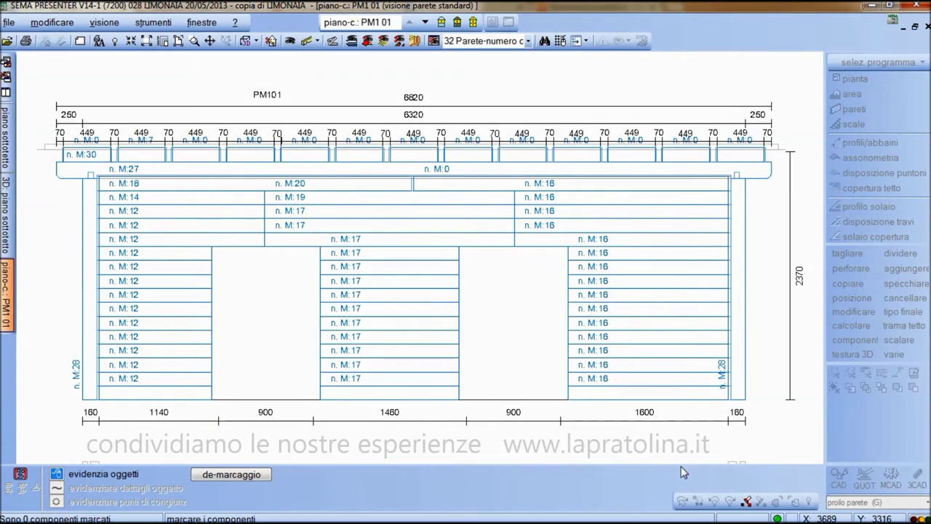
click(414, 41)
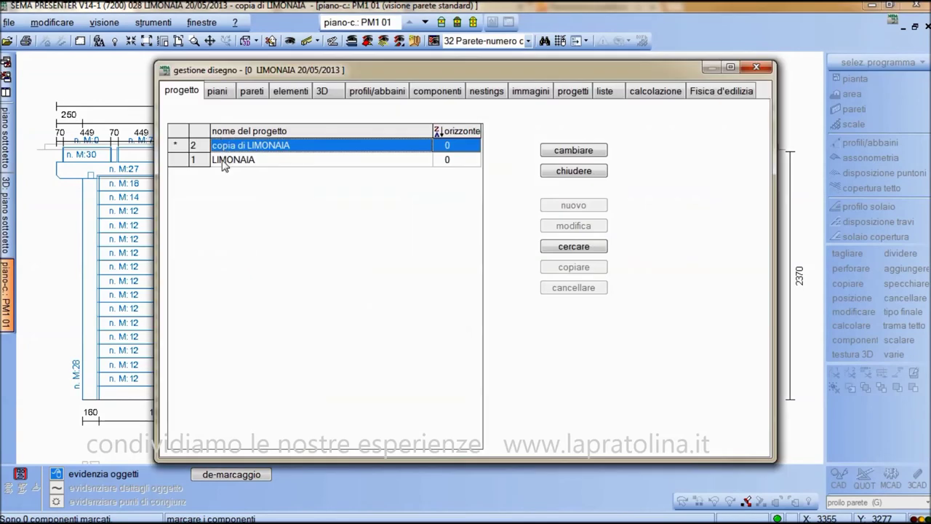
- Browse the floors, walls, elements, 3D views and component lists, then open the RENDER SEZIONE image
click(224, 93)
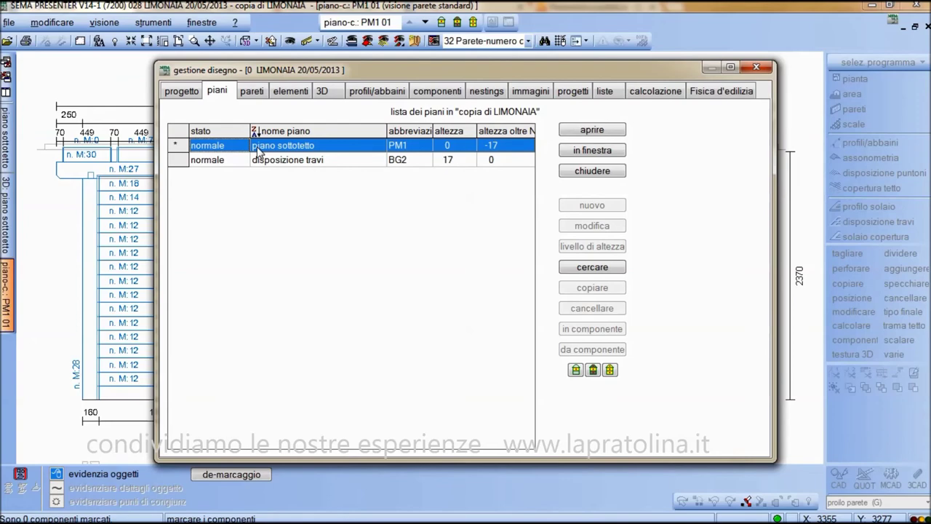
click(254, 93)
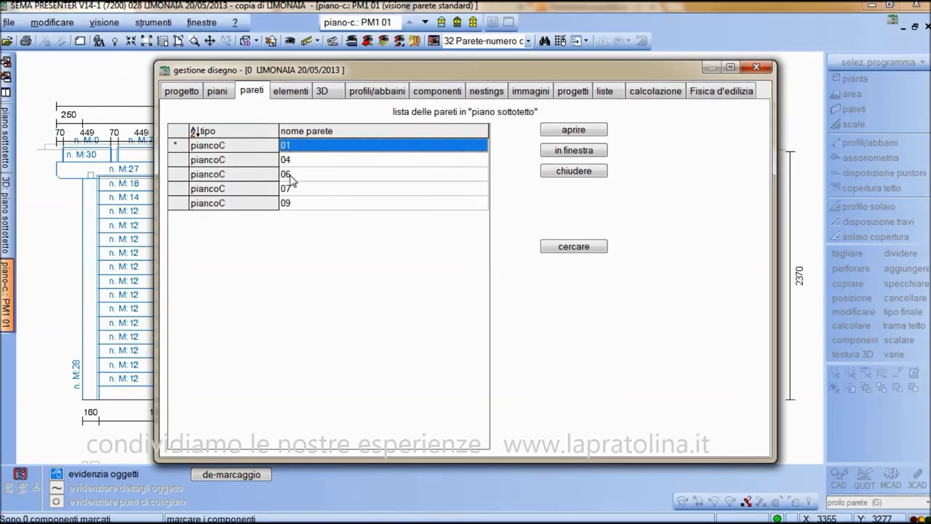
click(290, 97)
click(320, 94)
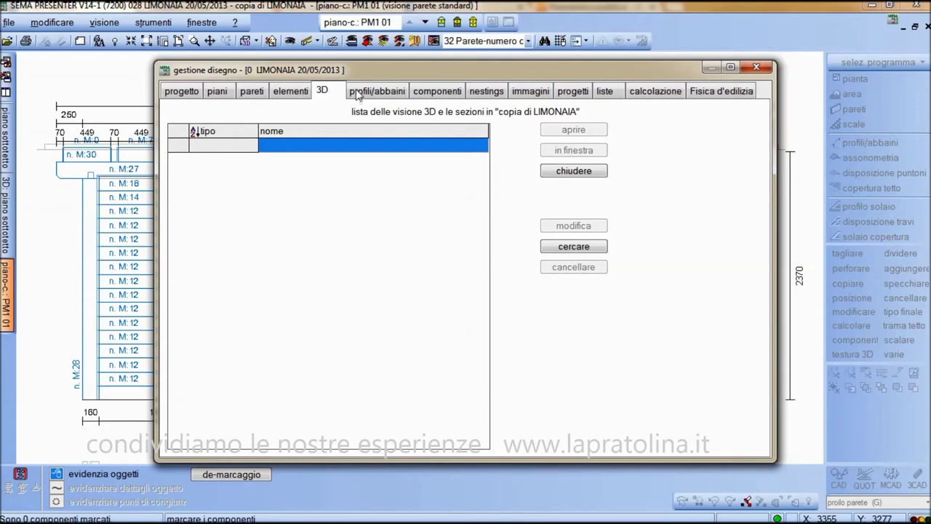
click(436, 93)
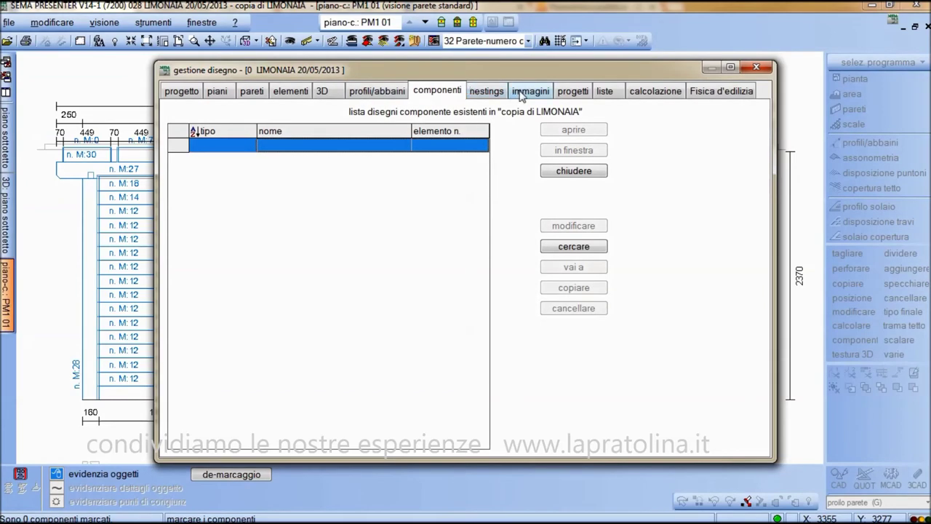
click(521, 96)
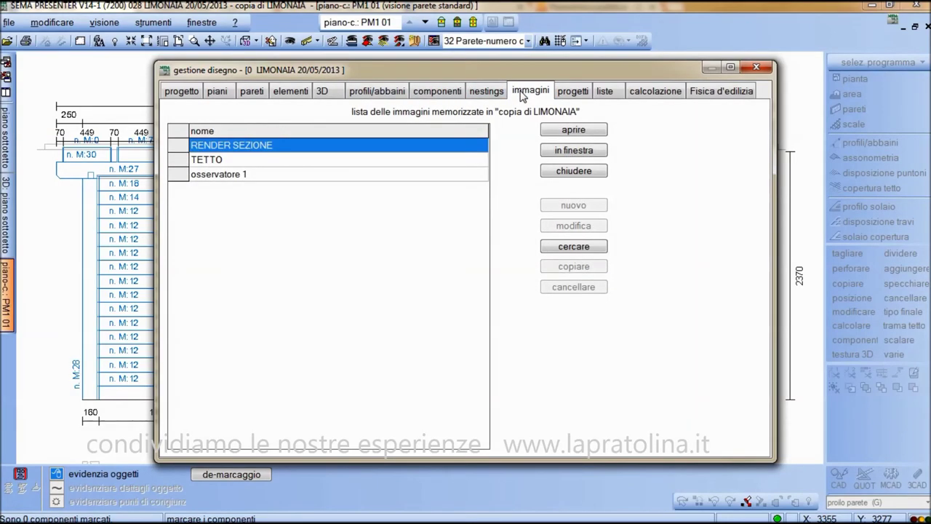
click(588, 130)
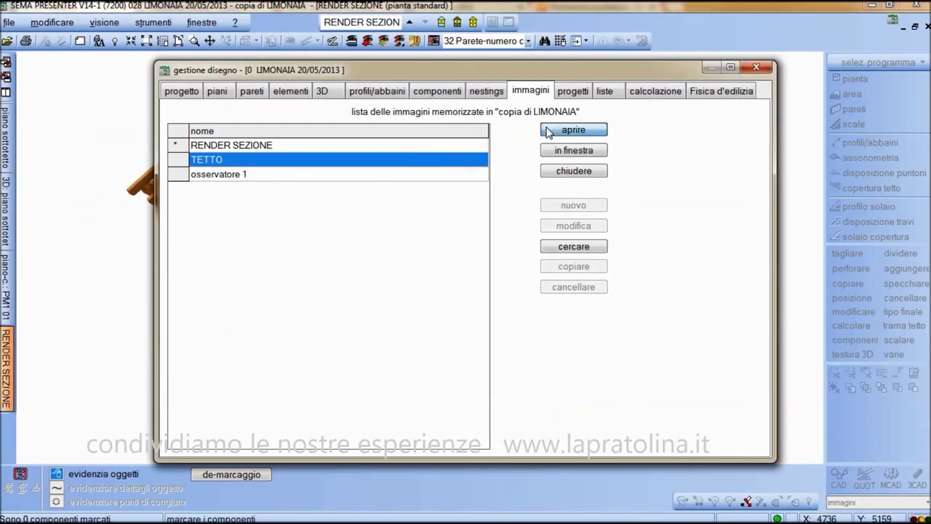
- Open the TETTO roof render, then the osservatore 1 house render
click(547, 132)
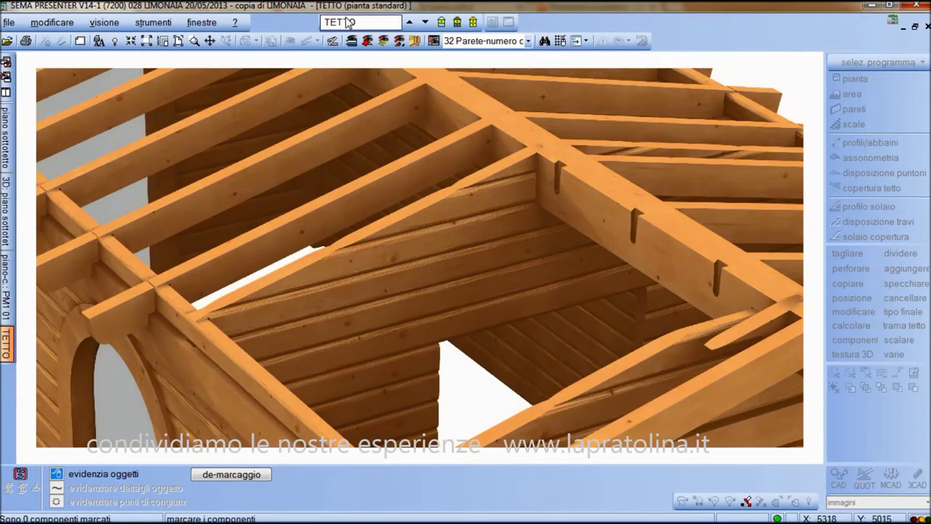
click(539, 142)
click(550, 133)
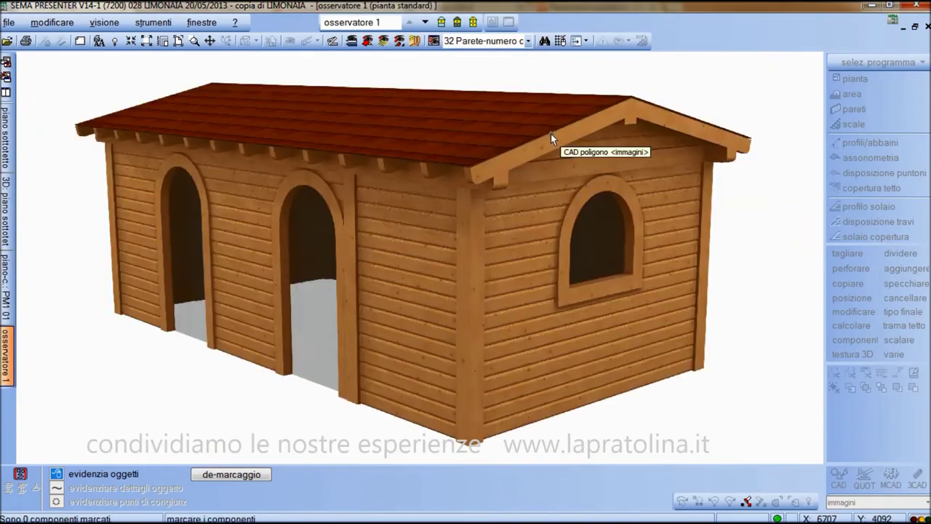
click(374, 24)
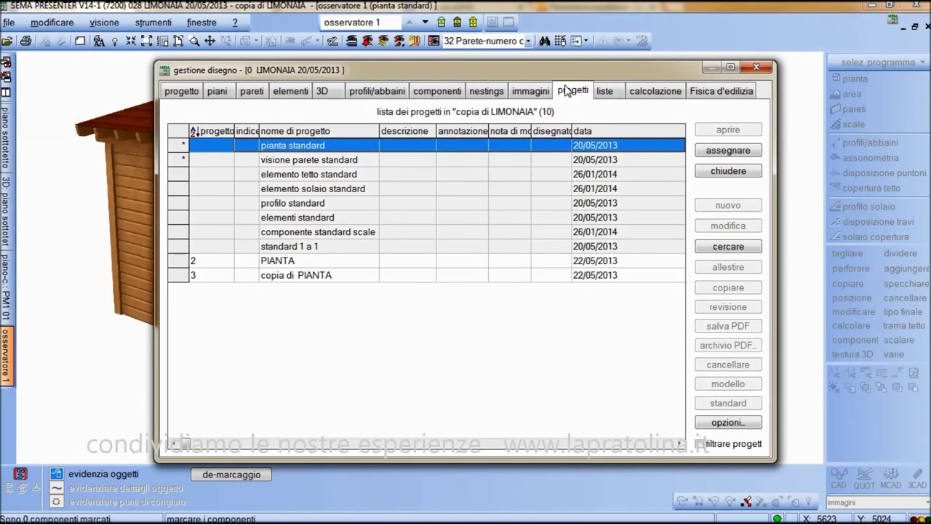
- Open the copia di PIANTA print sheet and assign a drawing to its empty upper-right frame
click(320, 280)
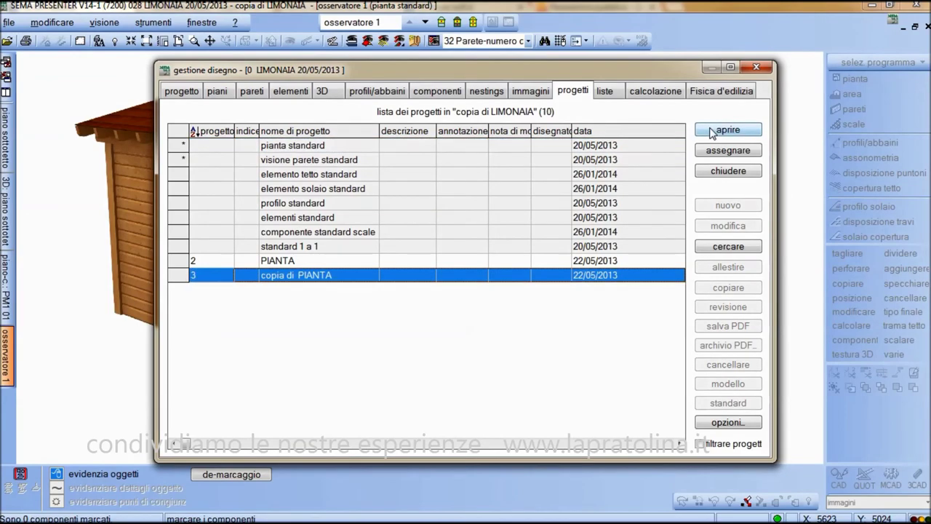
click(711, 131)
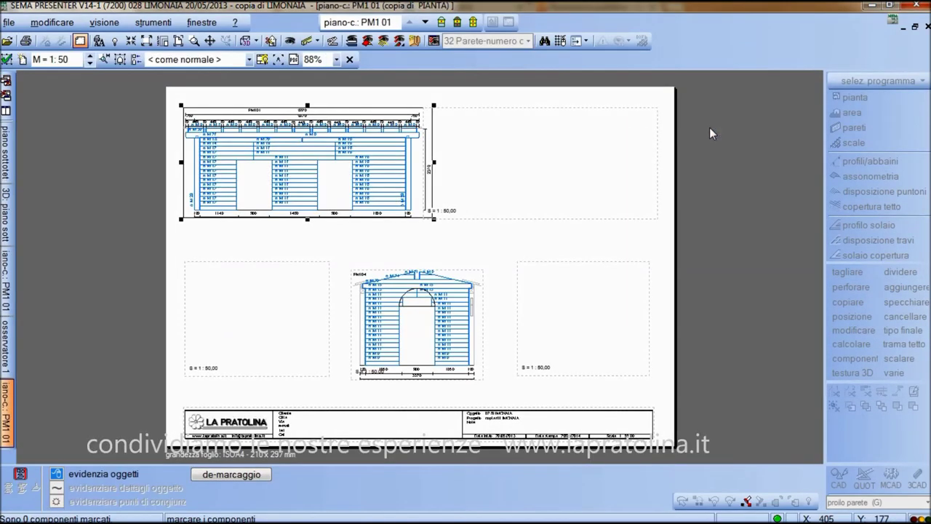
click(570, 181)
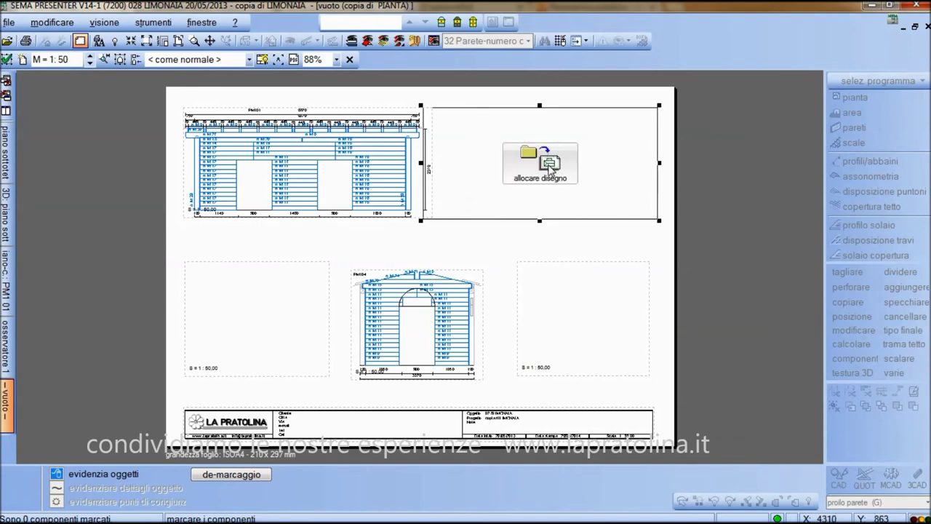
click(550, 168)
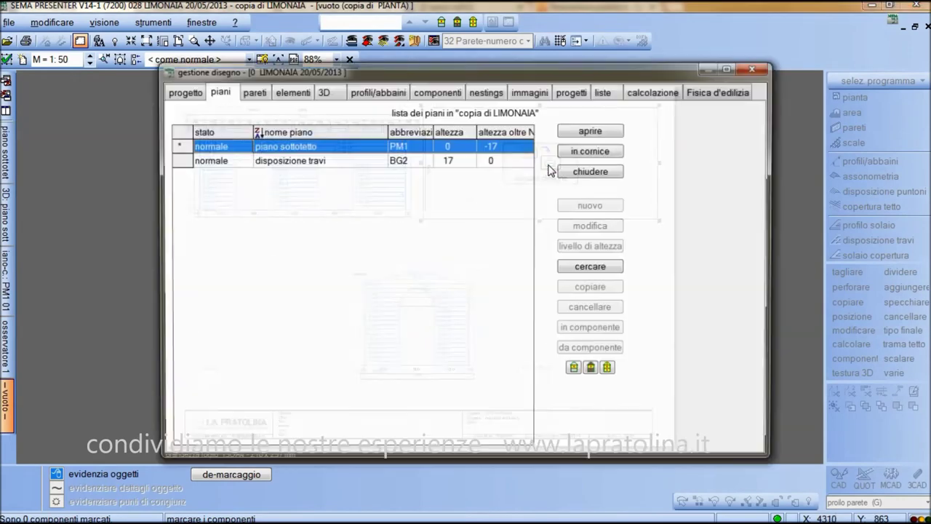
- Place wall PM1 04 from piano sottotetto into the sheet's upper-right frame
click(250, 93)
click(285, 161)
click(572, 134)
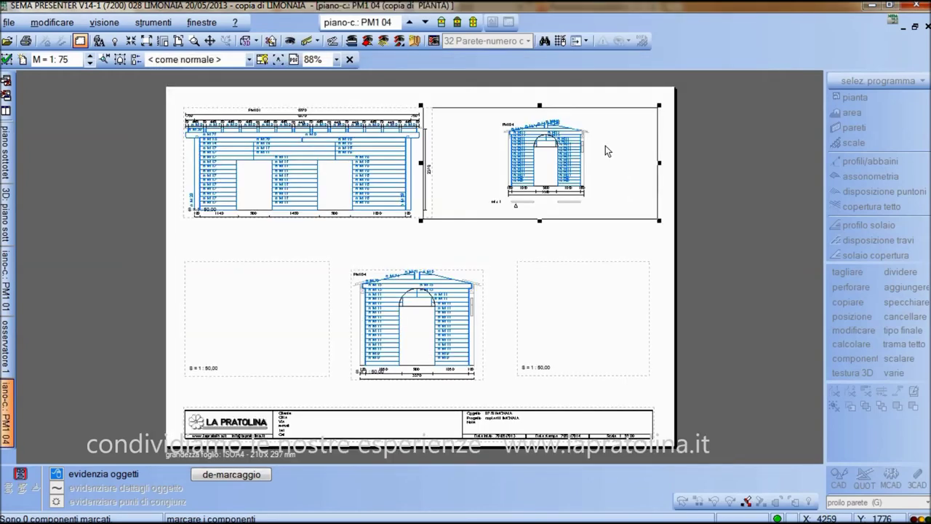
- Bring the saved TETTO render from the images list onto the sheet
click(411, 22)
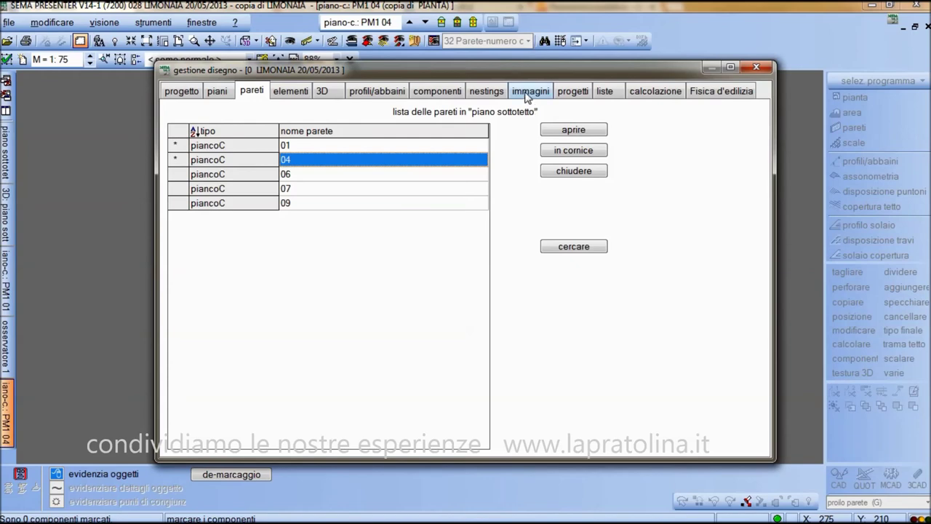
click(527, 97)
click(208, 160)
click(570, 135)
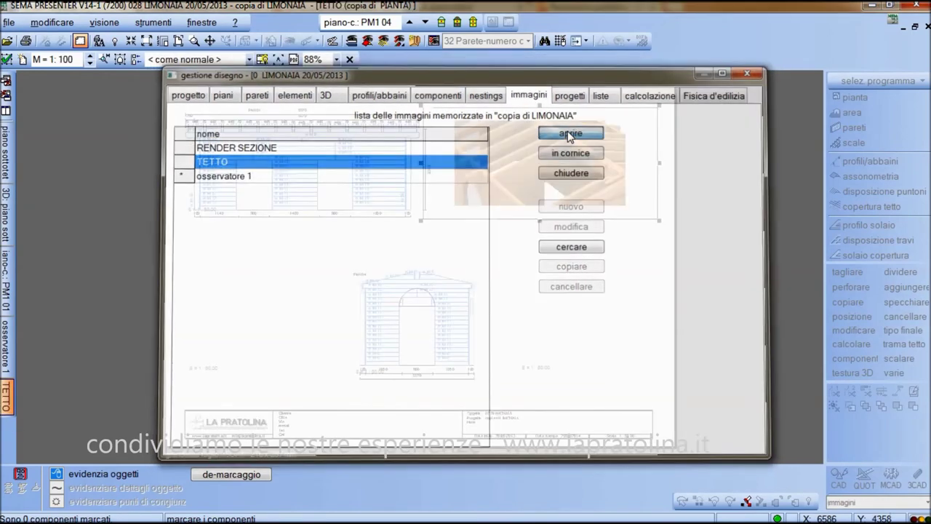